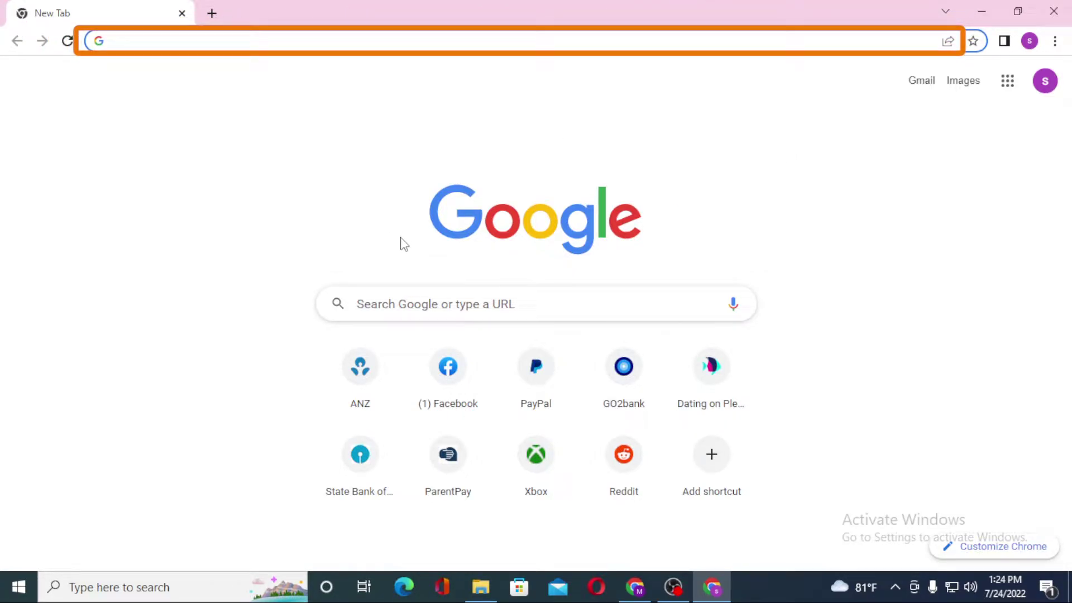
Go to spotify.com in the first tab to load the Spotify Web Player.
click(320, 44)
text(spo)
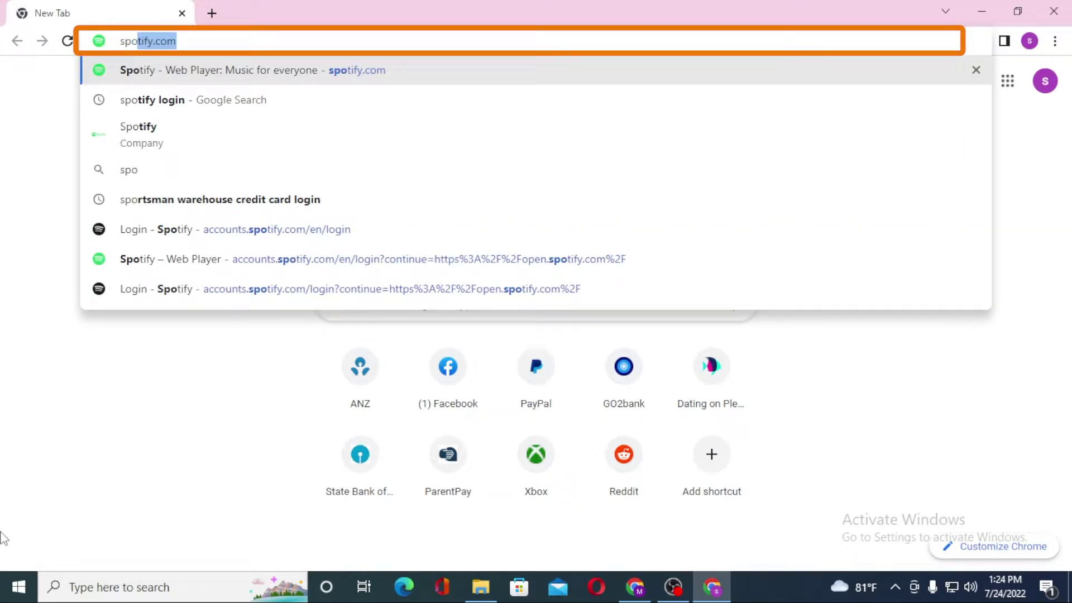
text(tif)
key(BackSpace)
key(BackSpace)
key(BackSpace)
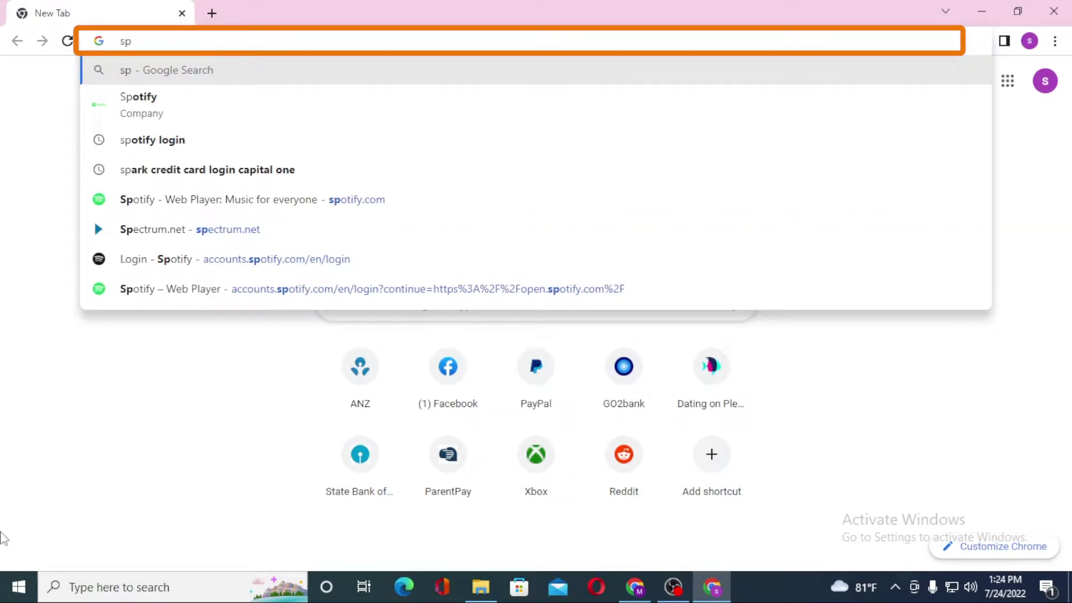
text(oify.com)
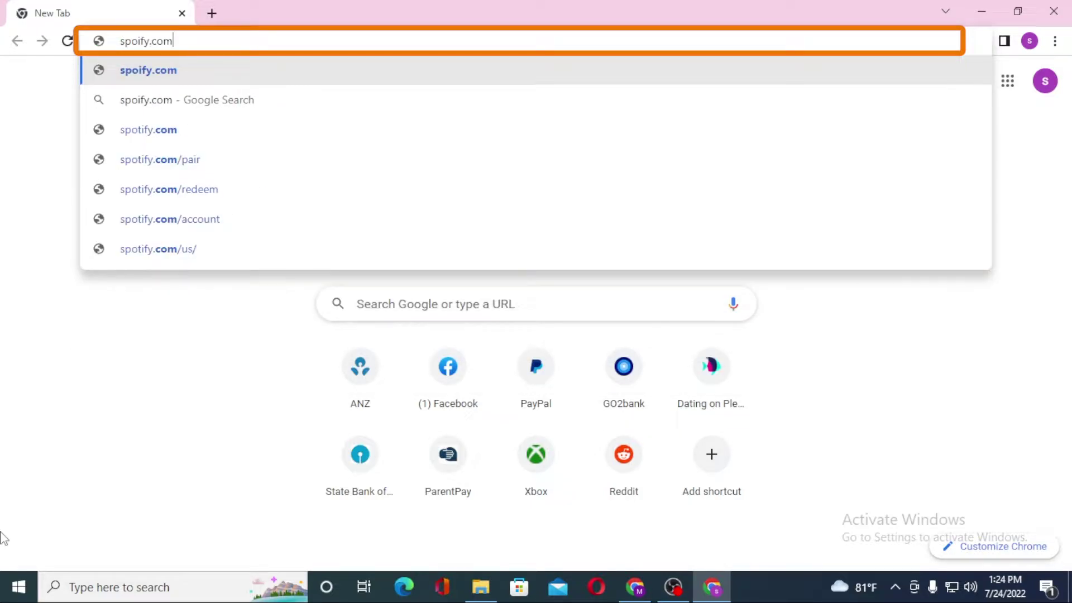
key(Return)
Search Google for 'spotify login' in a new second tab.
key(ctrl+t)
text(sp)
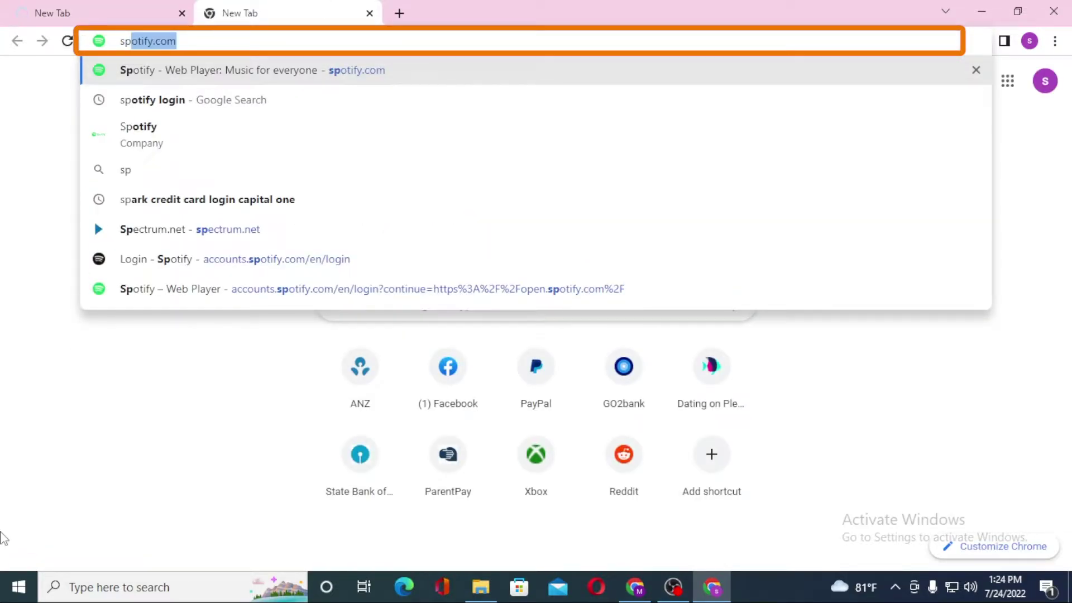
text(otify.com)
key(BackSpace)
key(BackSpace)
key(BackSpace)
key(BackSpace)
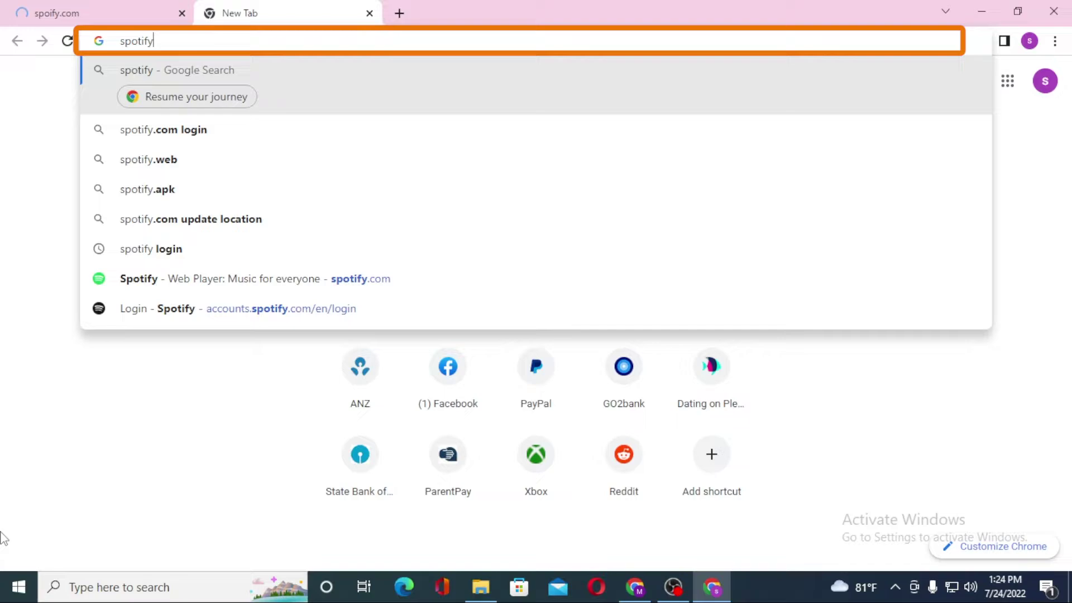
text(log)
key(Return)
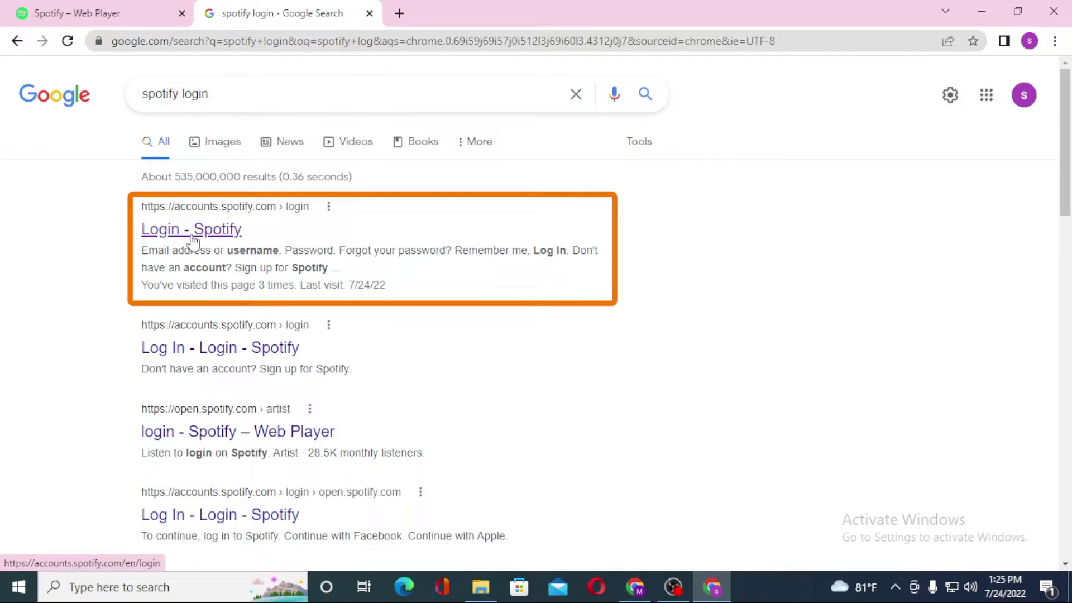
Open the 'Login - Spotify' search result, then return to the Spotify – Web Player tab.
click(192, 240)
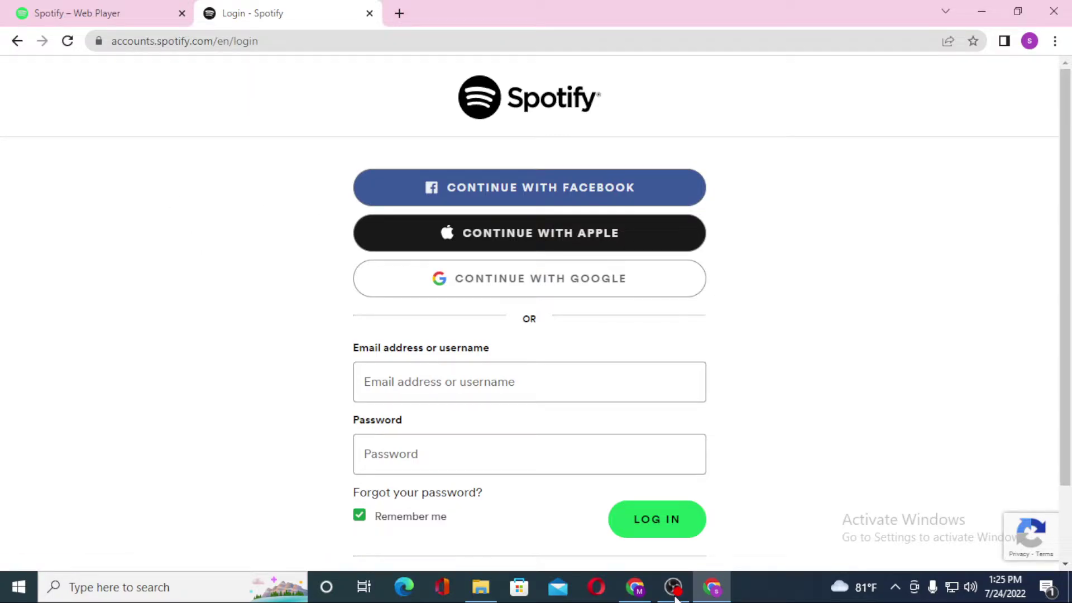
click(52, 8)
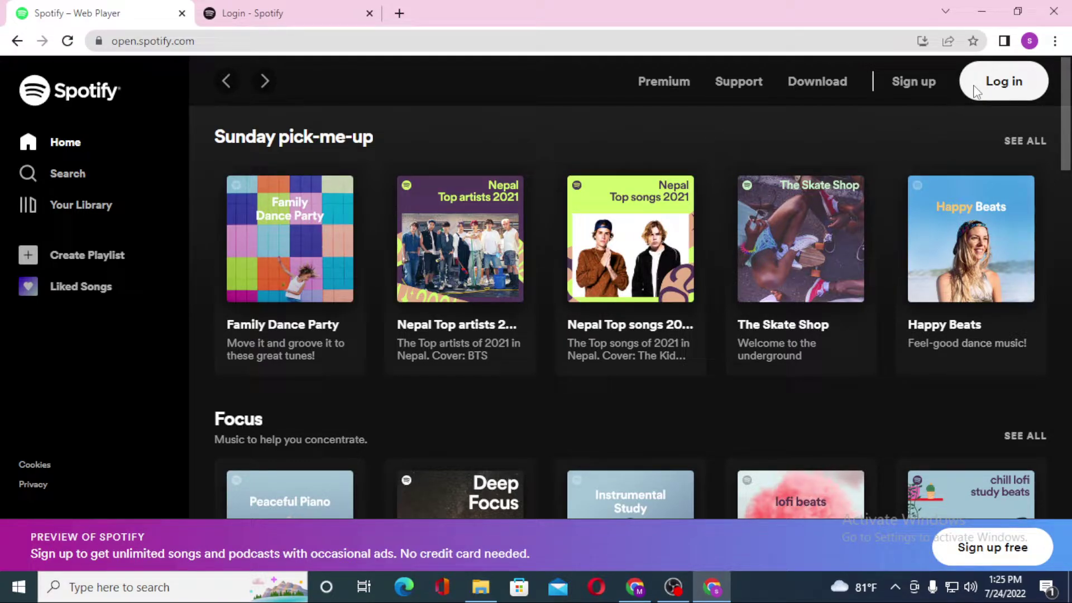
Go to the Spotify login page from the Web Player and close the duplicate login tab.
click(1030, 81)
click(285, 13)
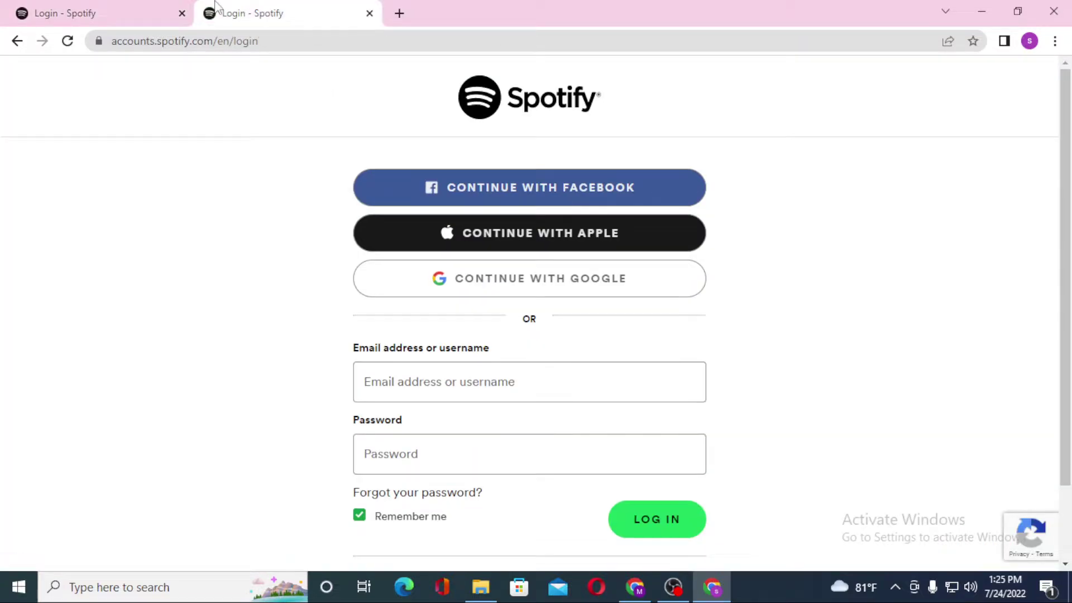
click(76, 10)
key(ctrl+Tab)
click(75, 10)
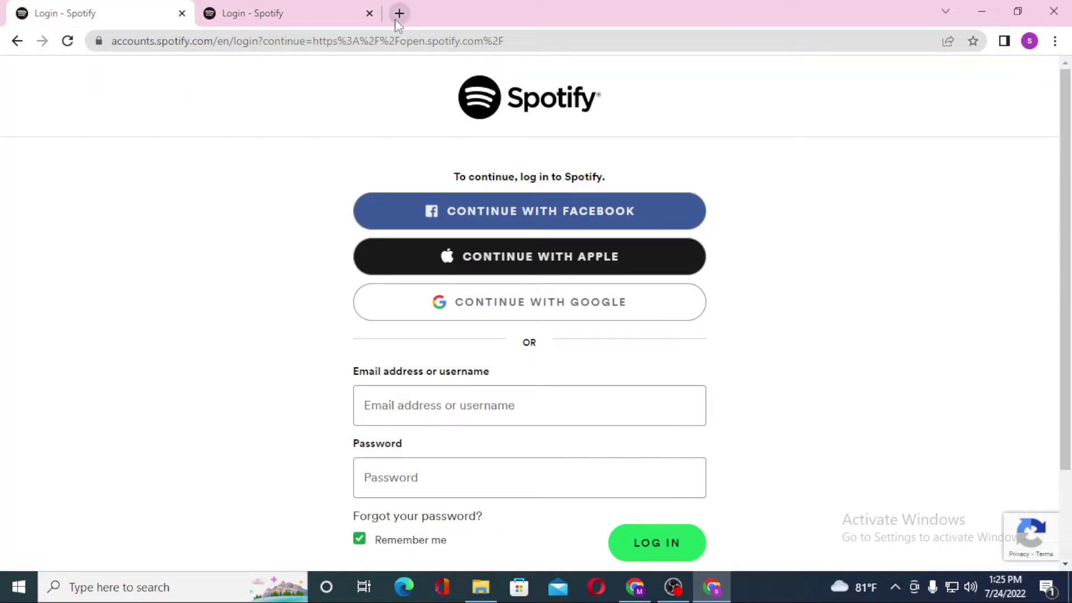
click(369, 12)
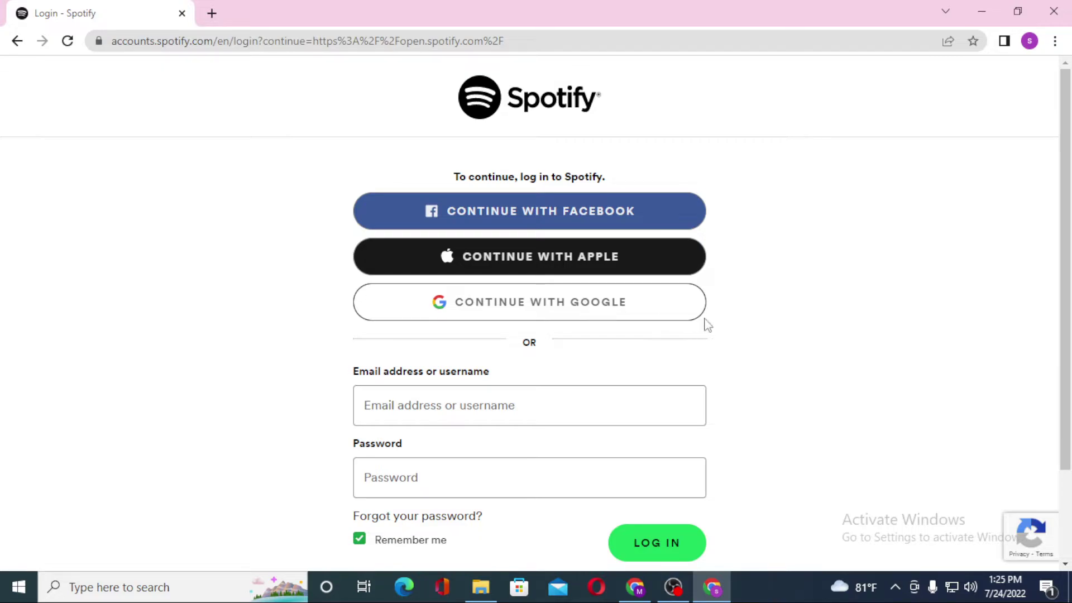
Choose Continue with Facebook and clear the prefilled username from Facebook's login form.
click(560, 215)
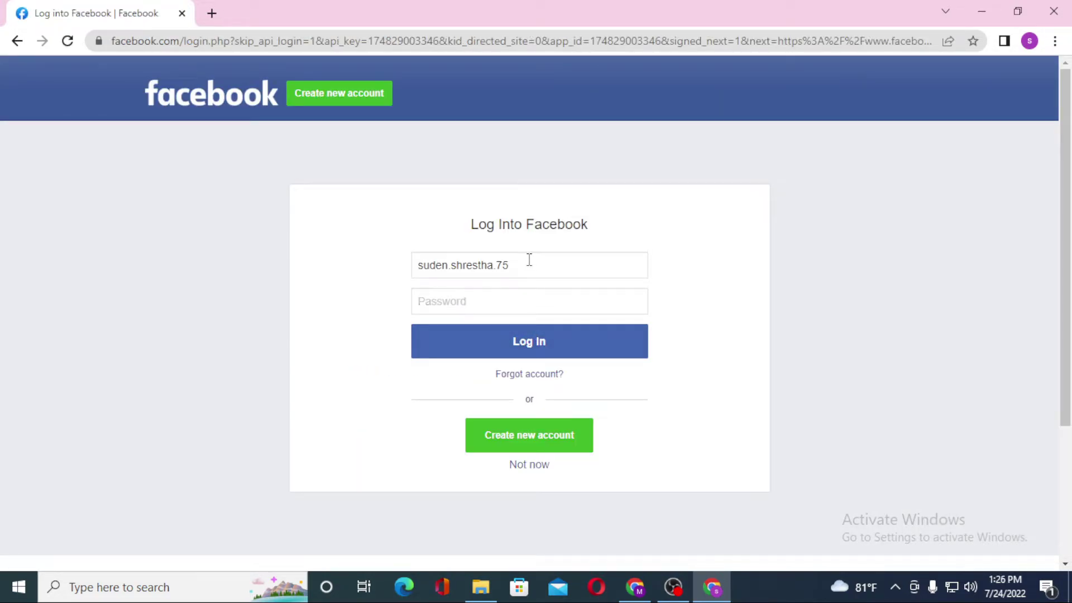
drag(528, 259, 411, 261)
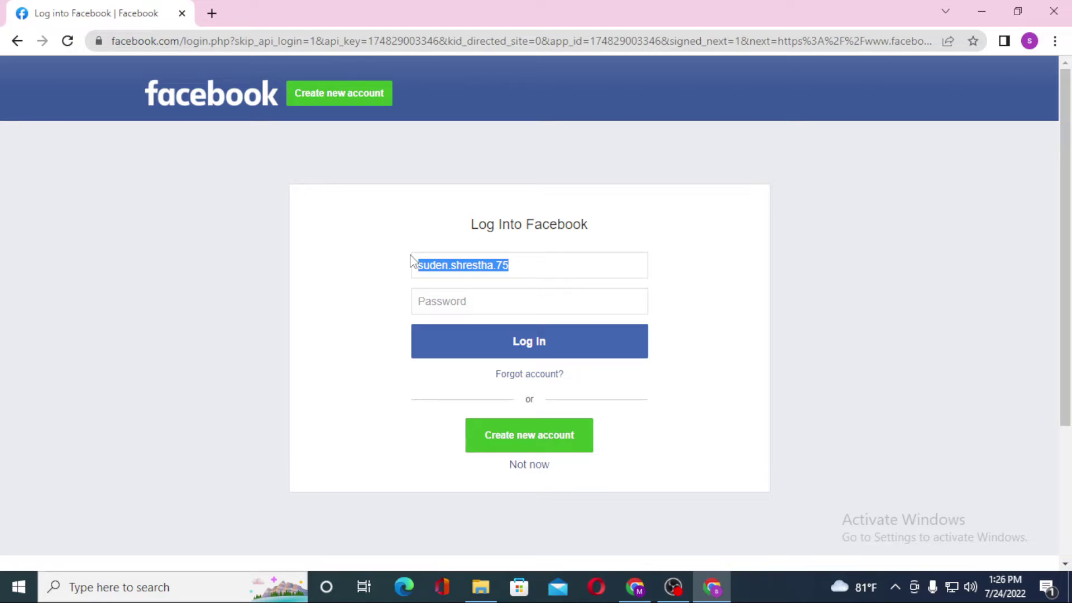
key(BackSpace)
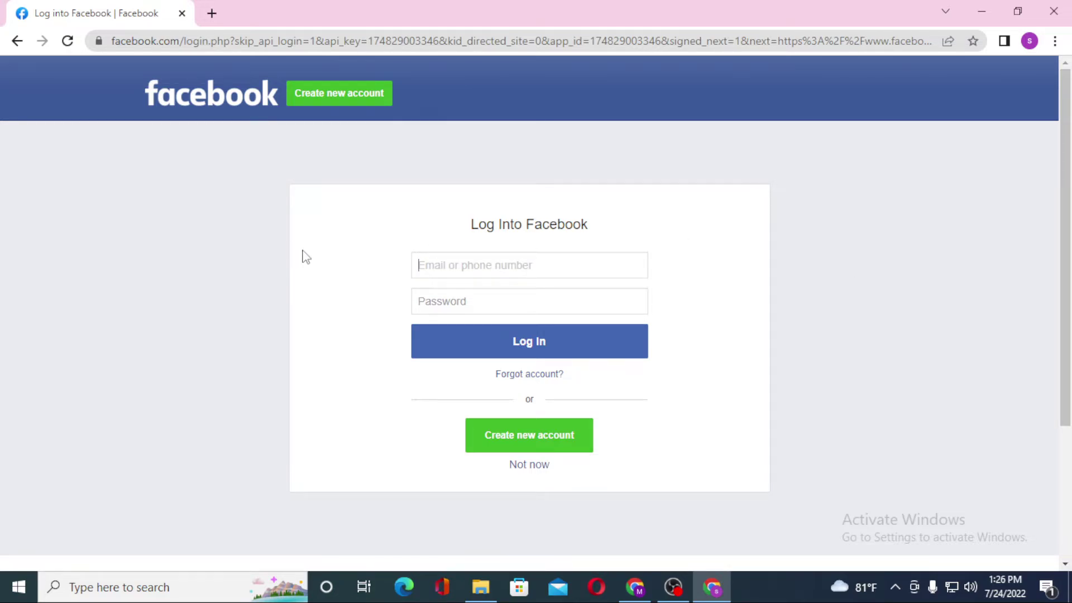
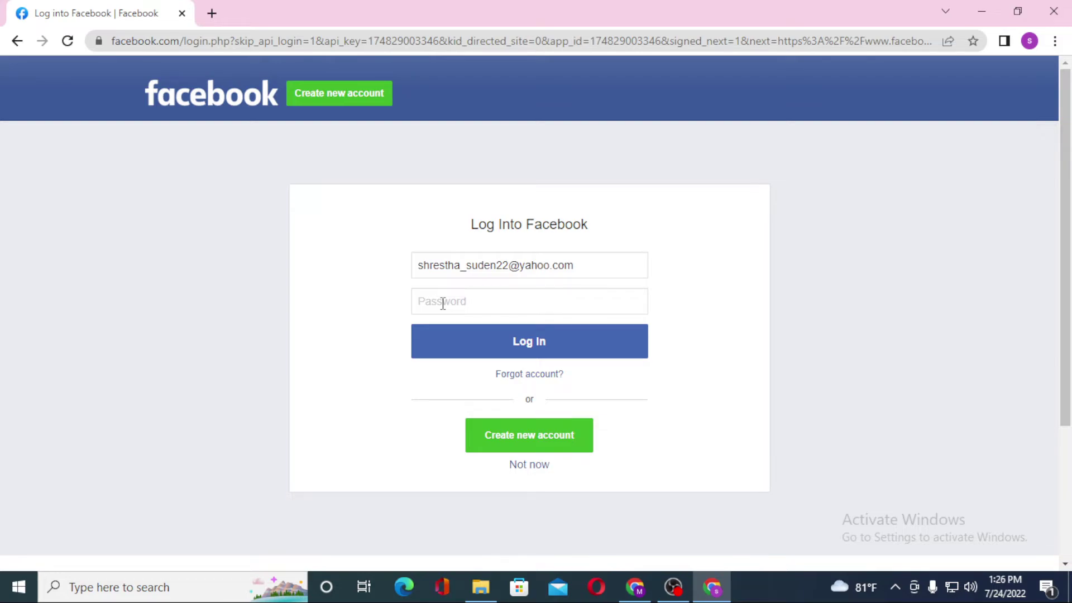
text(•••)
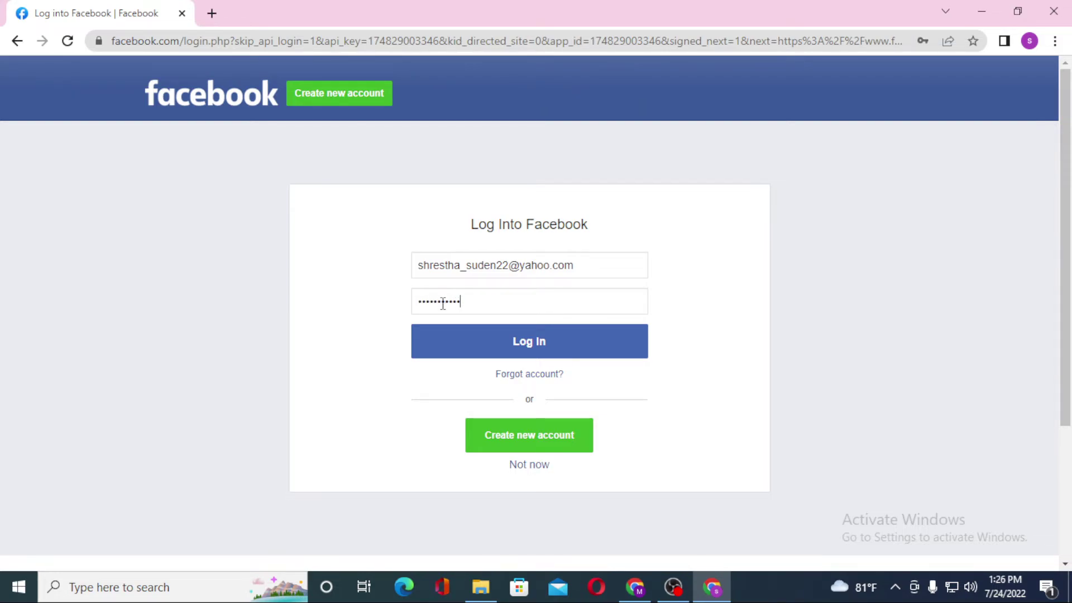